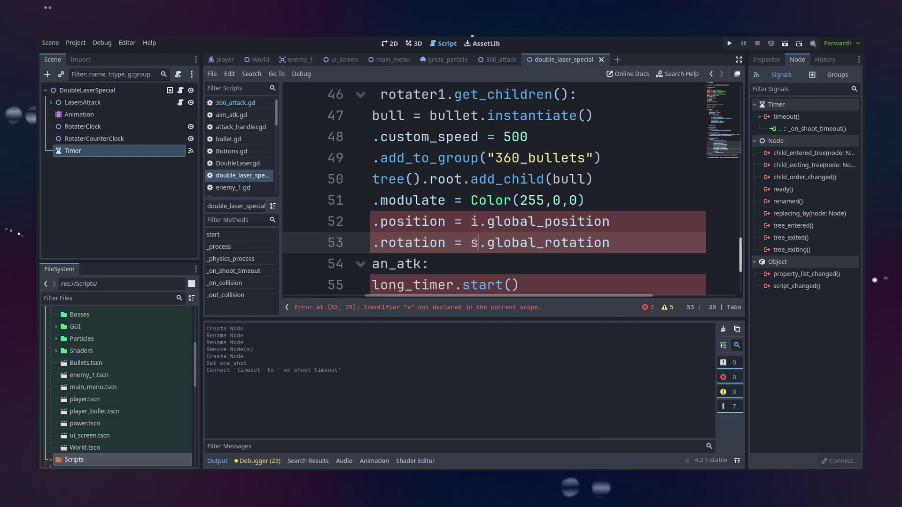
# Rename long_timer to timer on line 55 and add a new line after custom_speed on line 48
pyautogui.click(518, 221)
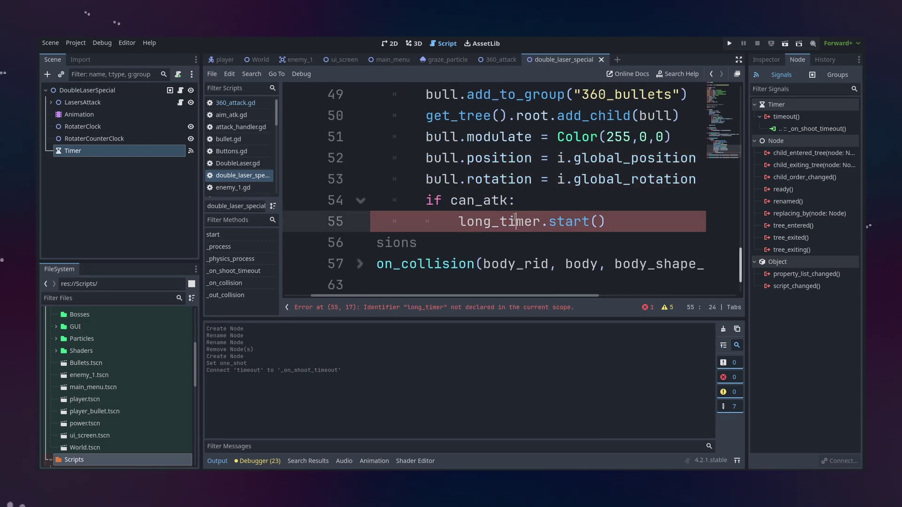
pyautogui.write('imer')
pyautogui.press('Escape')
pyautogui.scroll(1, 541, 211)
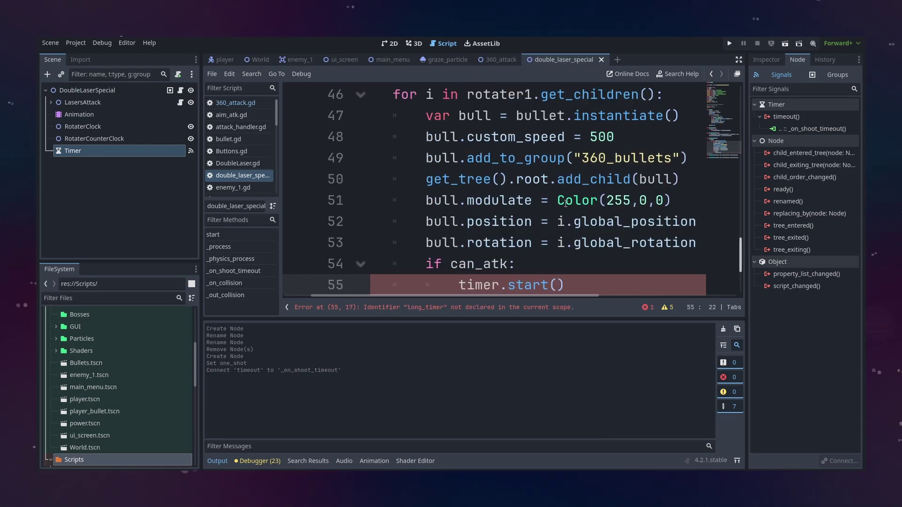
pyautogui.scroll(1, 566, 203)
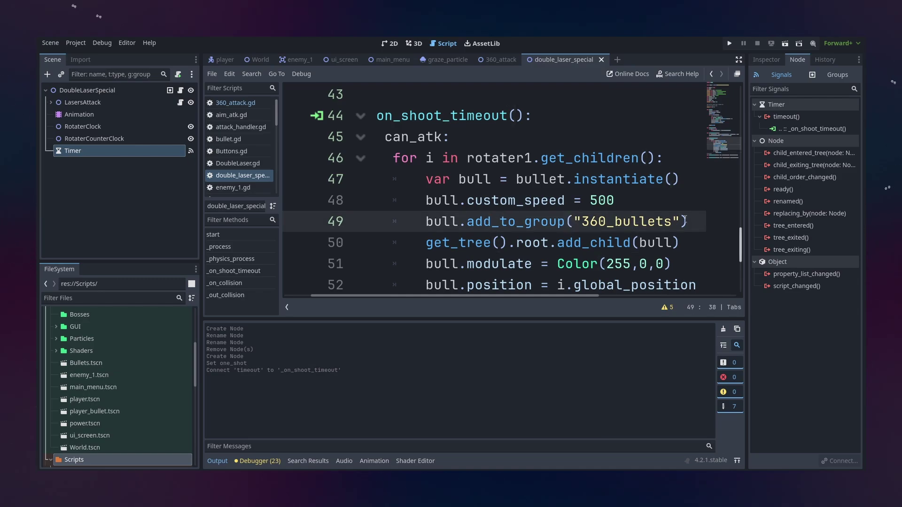
pyautogui.click(649, 193)
pyautogui.press('Return')
pyautogui.write('ù')
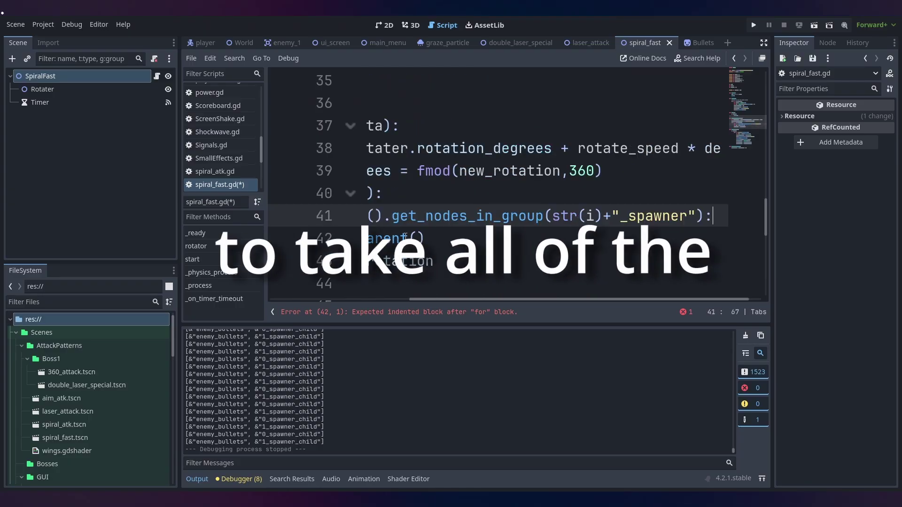
pyautogui.write('j.rotation = par.rotation')
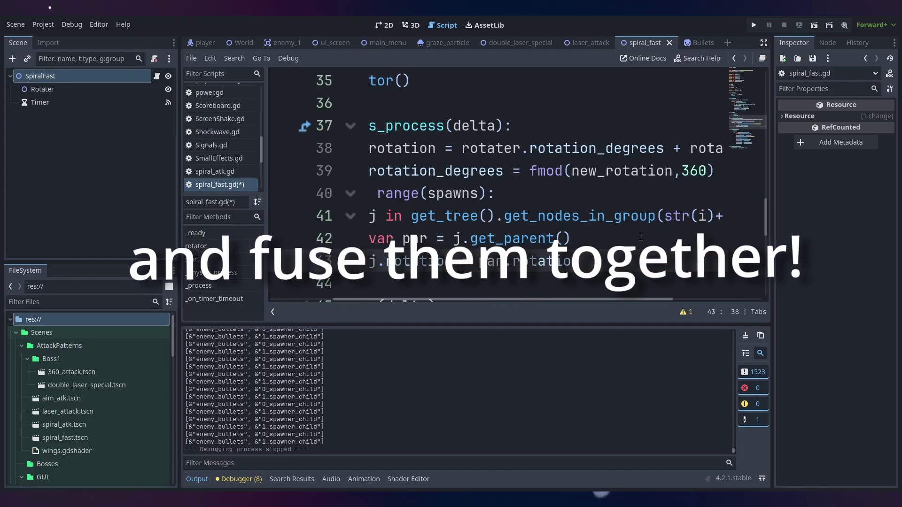
pyautogui.scroll(-1, 648, 262)
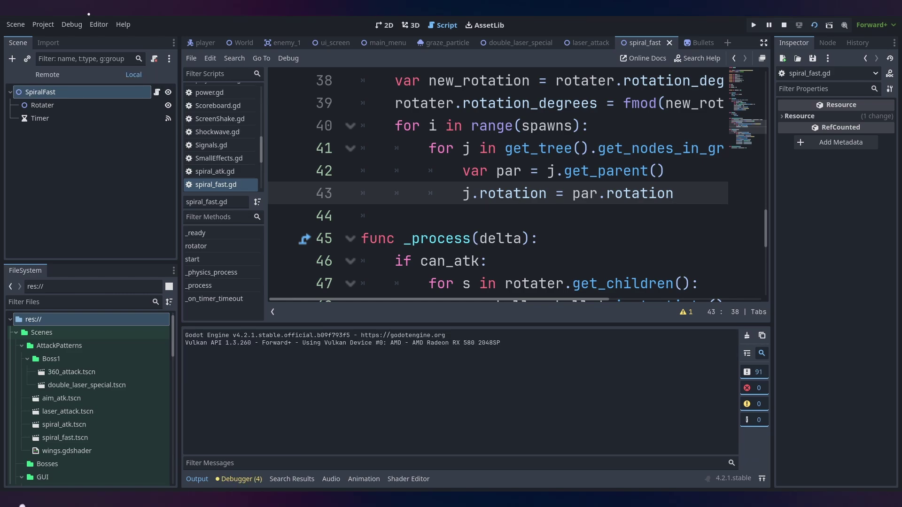